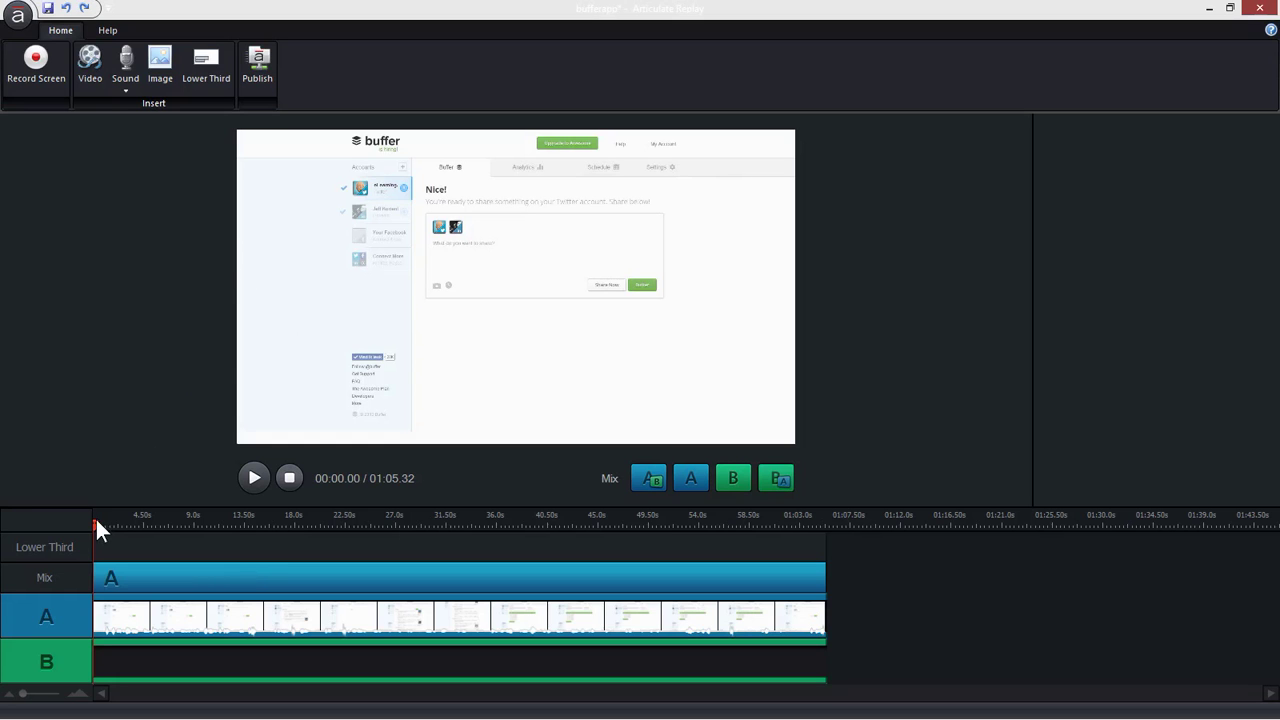
- Scrub the preview to about 30 seconds, where the Buffer analytics post list appears
{"action": "left_click_drag", "start_coordinate": [96, 524], "coordinate": [421, 523]}
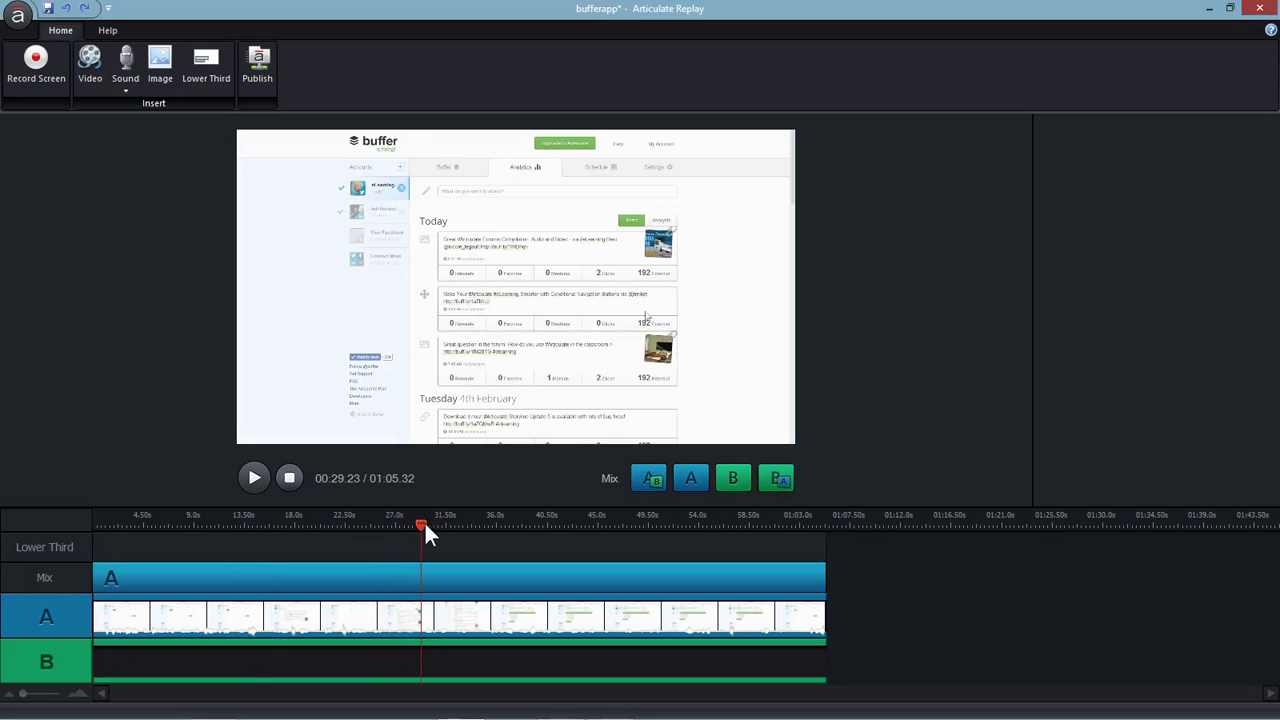
{"action": "mouse_move", "coordinate": [422, 523]}
{"action": "left_mouse_down"}
{"action": "mouse_move", "coordinate": [472, 522]}
{"action": "mouse_move", "coordinate": [431, 525]}
{"action": "left_mouse_up"}
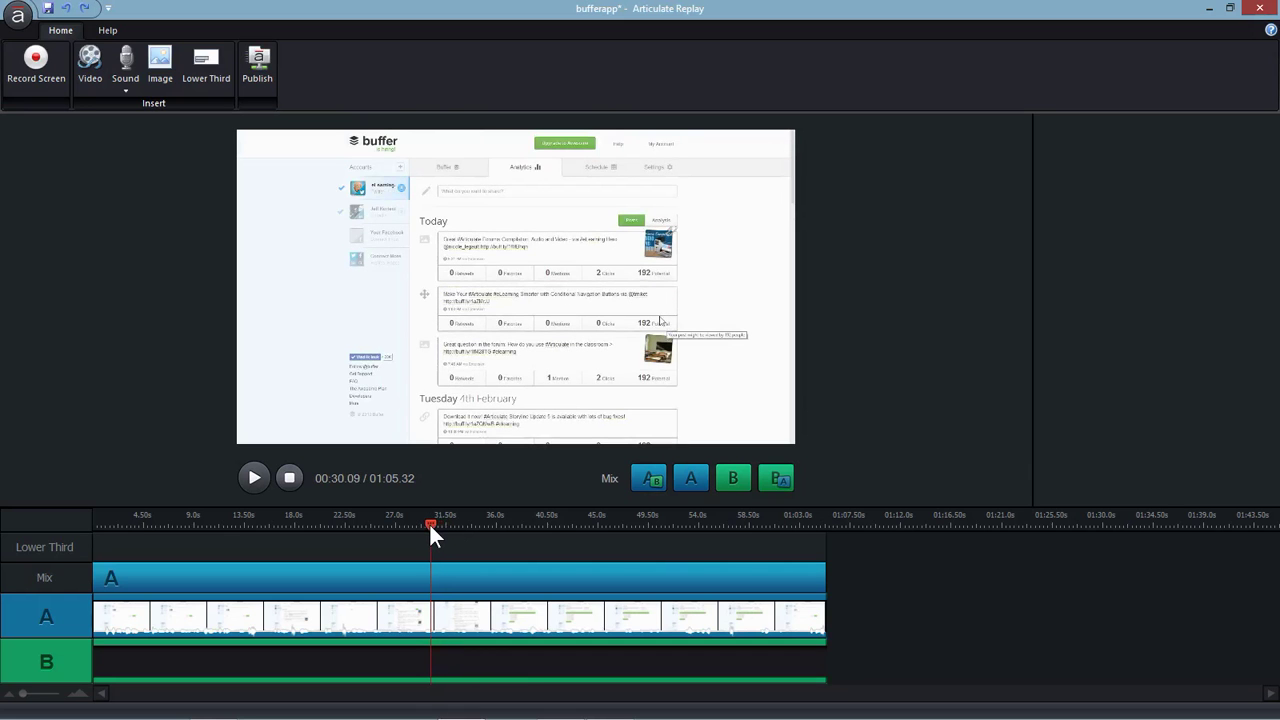
- Save the project and publish it as bufferapp.mp4, overwriting the existing file
{"action": "left_click", "coordinate": [48, 9]}
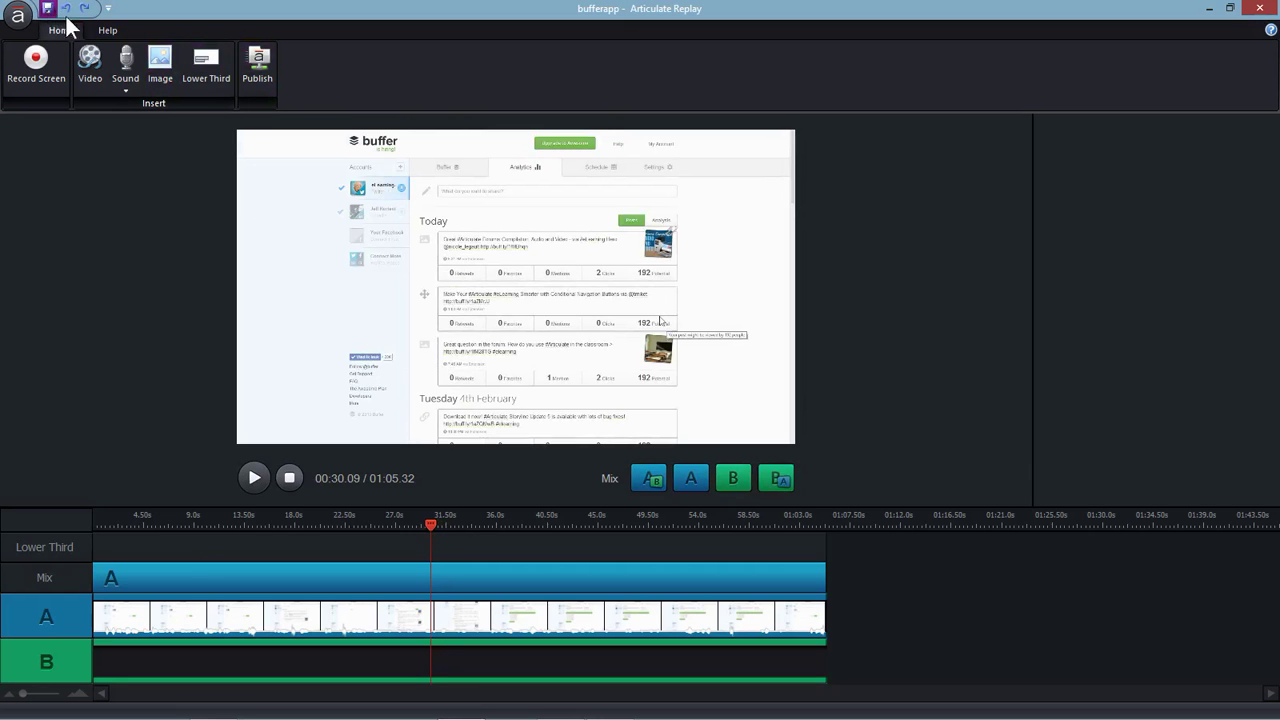
{"action": "left_click", "coordinate": [251, 70]}
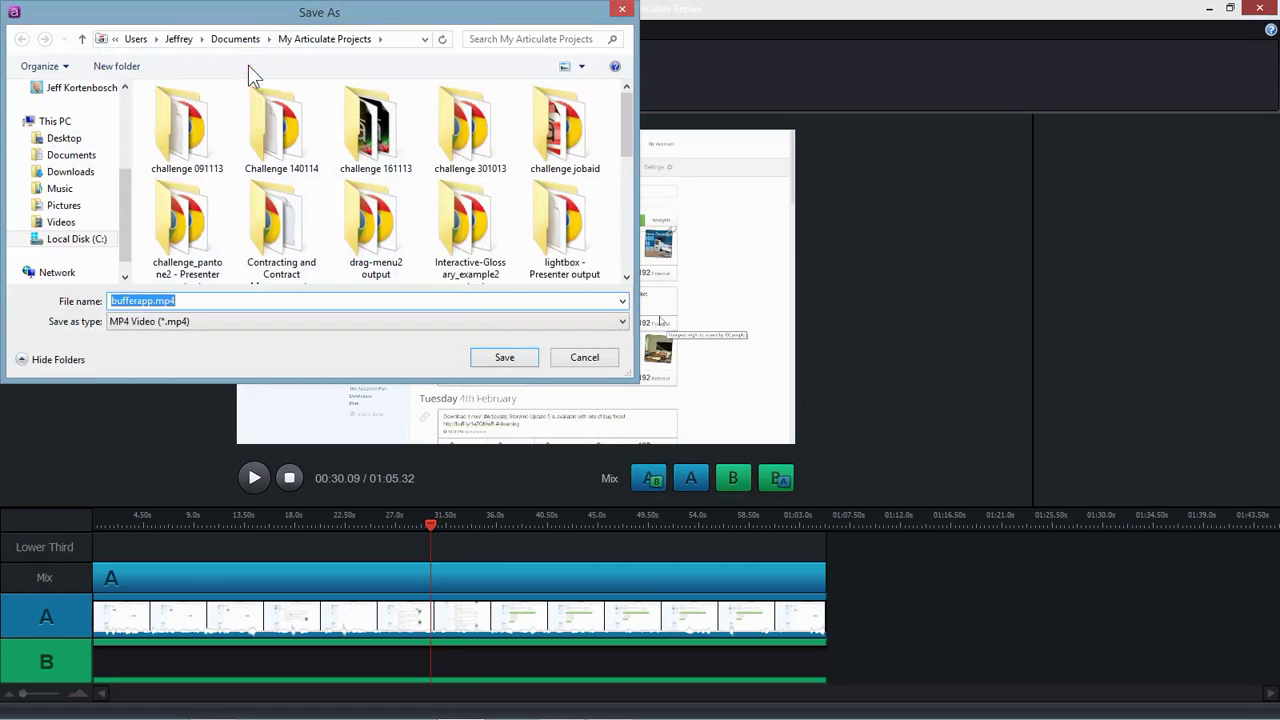
{"action": "left_click", "coordinate": [521, 363]}
{"action": "left_click", "coordinate": [676, 372]}
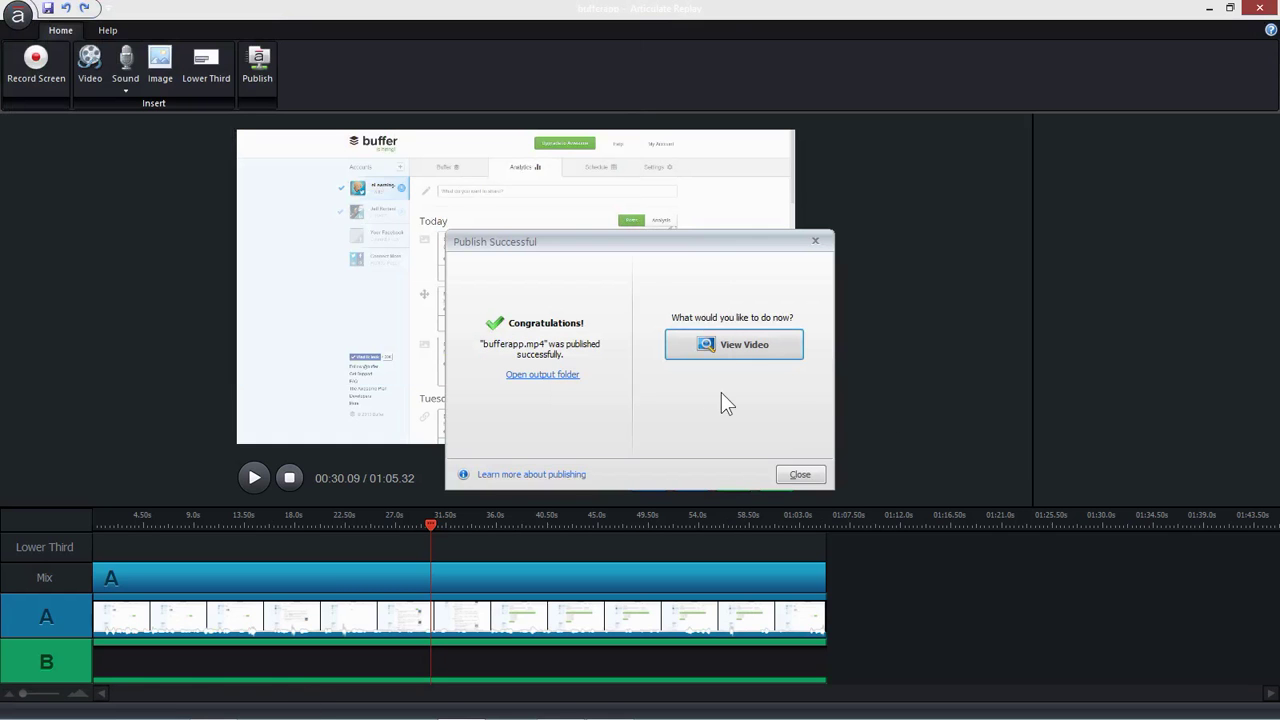
{"action": "left_click", "coordinate": [810, 478]}
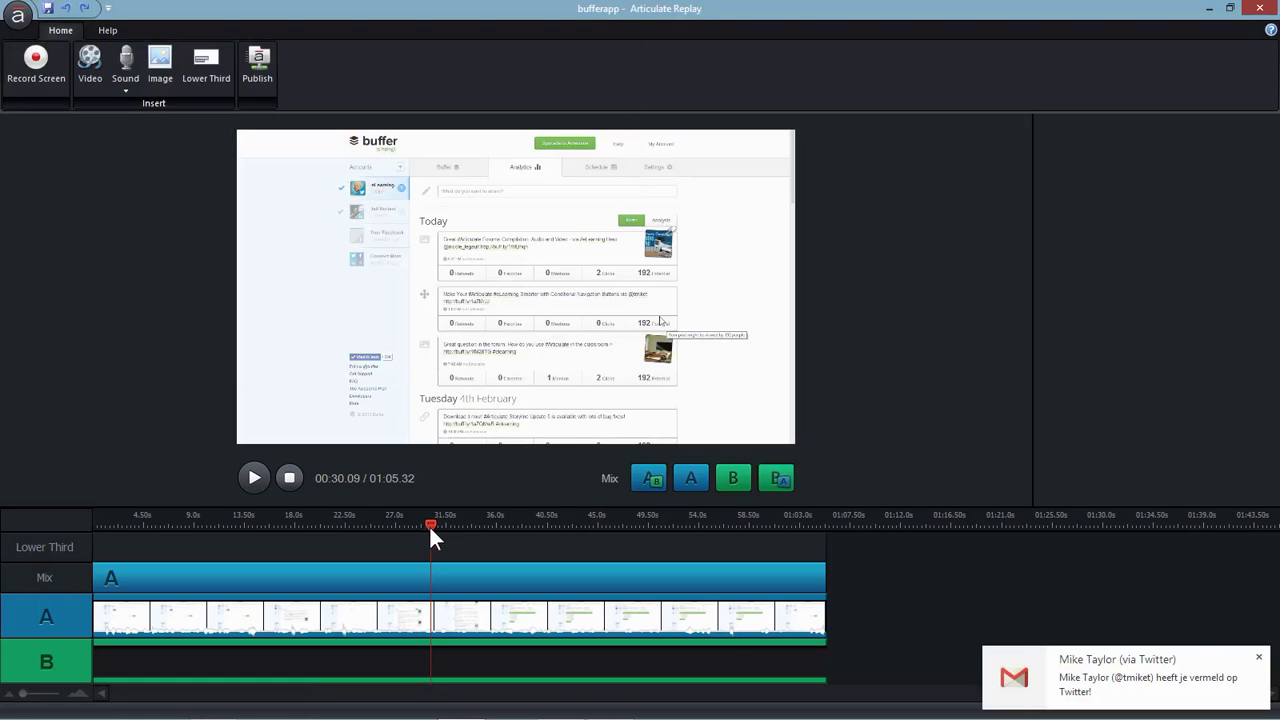
- Find 00:25.87 where scrolling begins and trim the track A recording to end there
{"action": "left_click_drag", "start_coordinate": [430, 528], "coordinate": [369, 521]}
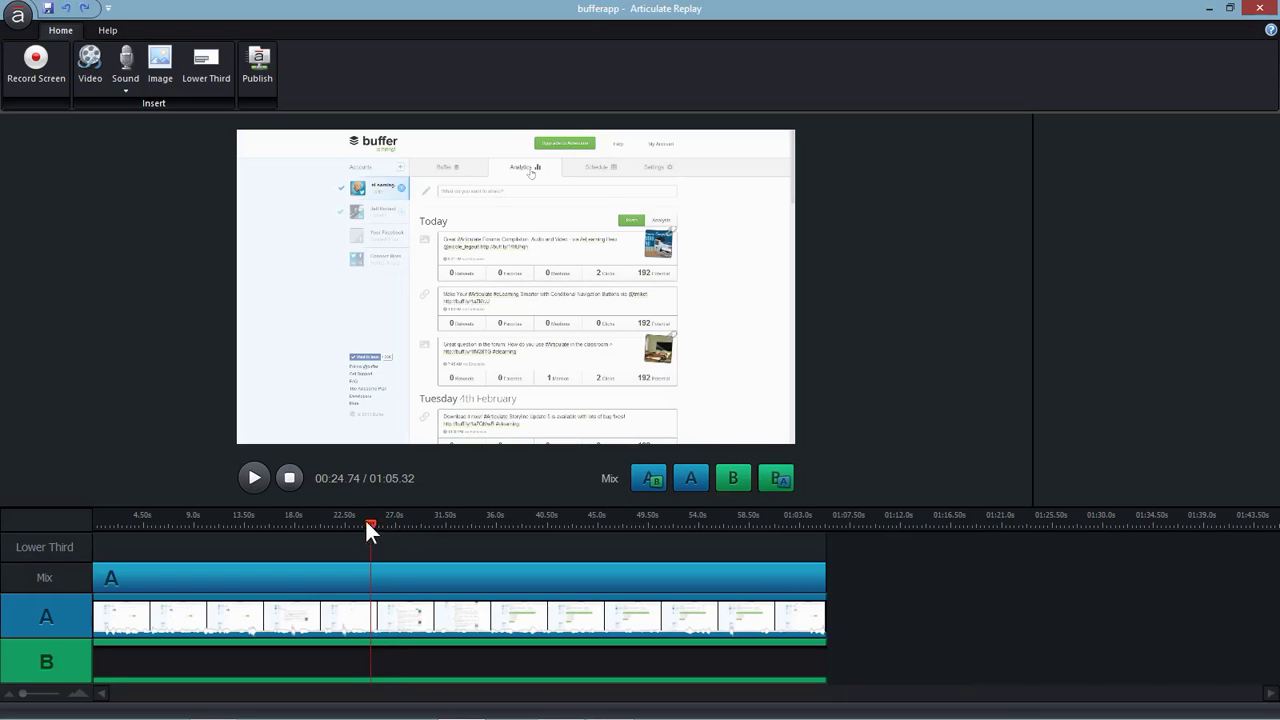
{"action": "left_click", "coordinate": [261, 478]}
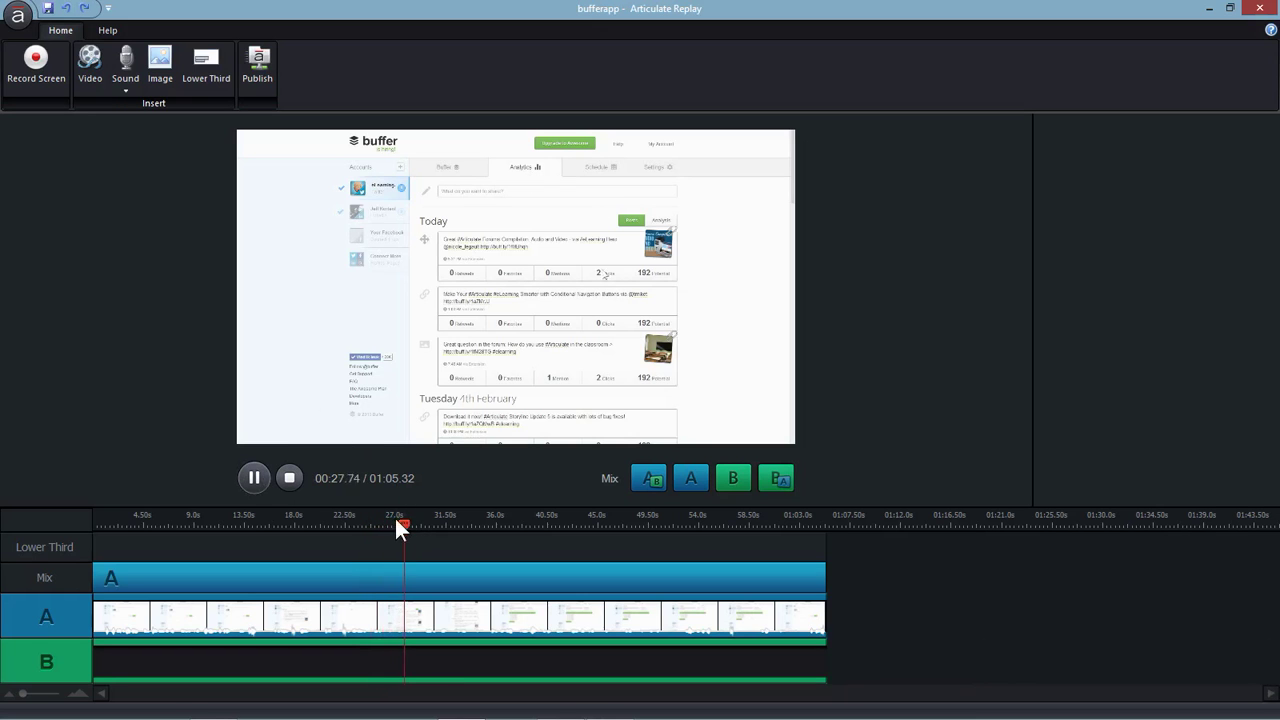
{"action": "key", "text": "space"}
{"action": "left_click_drag", "start_coordinate": [405, 521], "coordinate": [360, 535]}
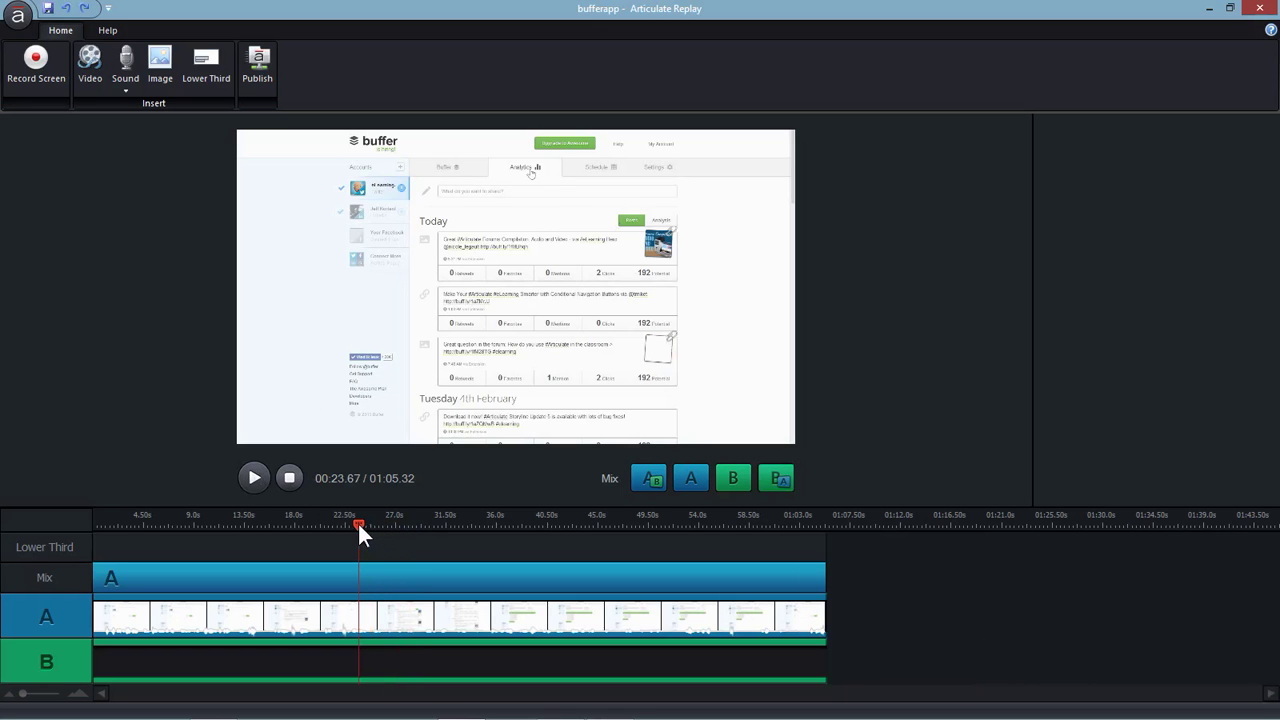
{"action": "left_click", "coordinate": [260, 477]}
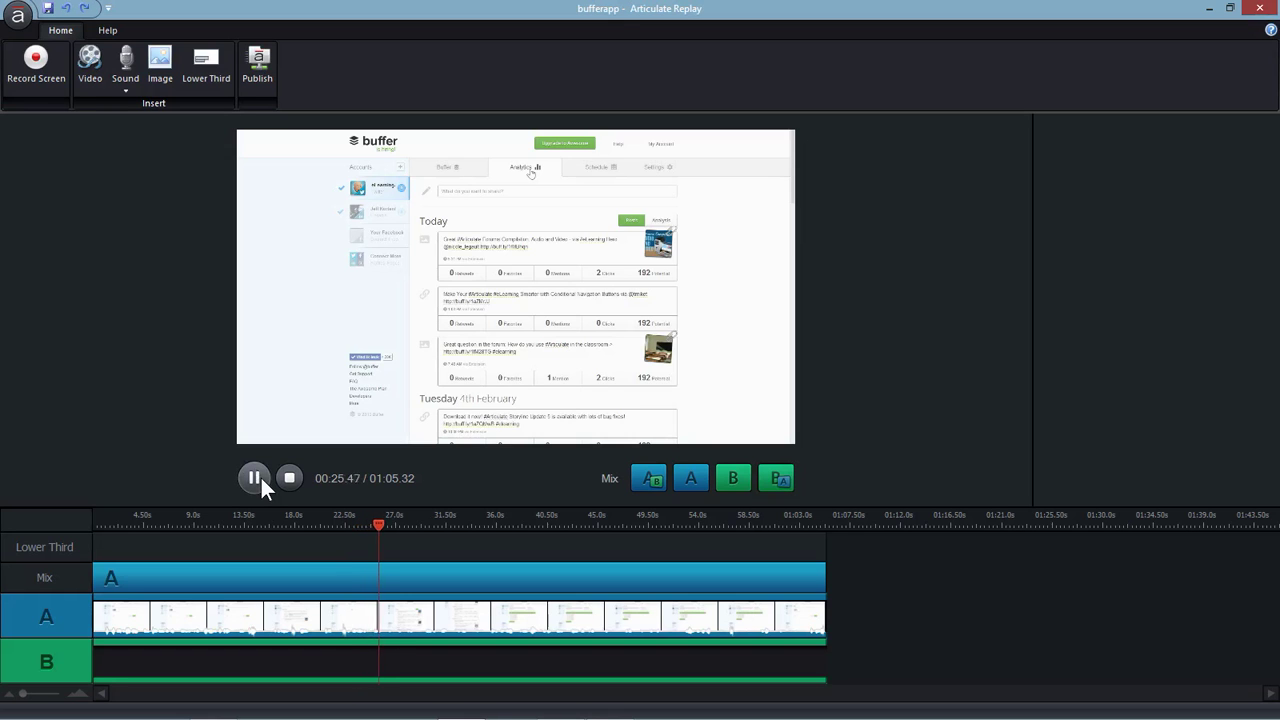
{"action": "left_click", "coordinate": [260, 477]}
{"action": "left_click", "coordinate": [700, 617]}
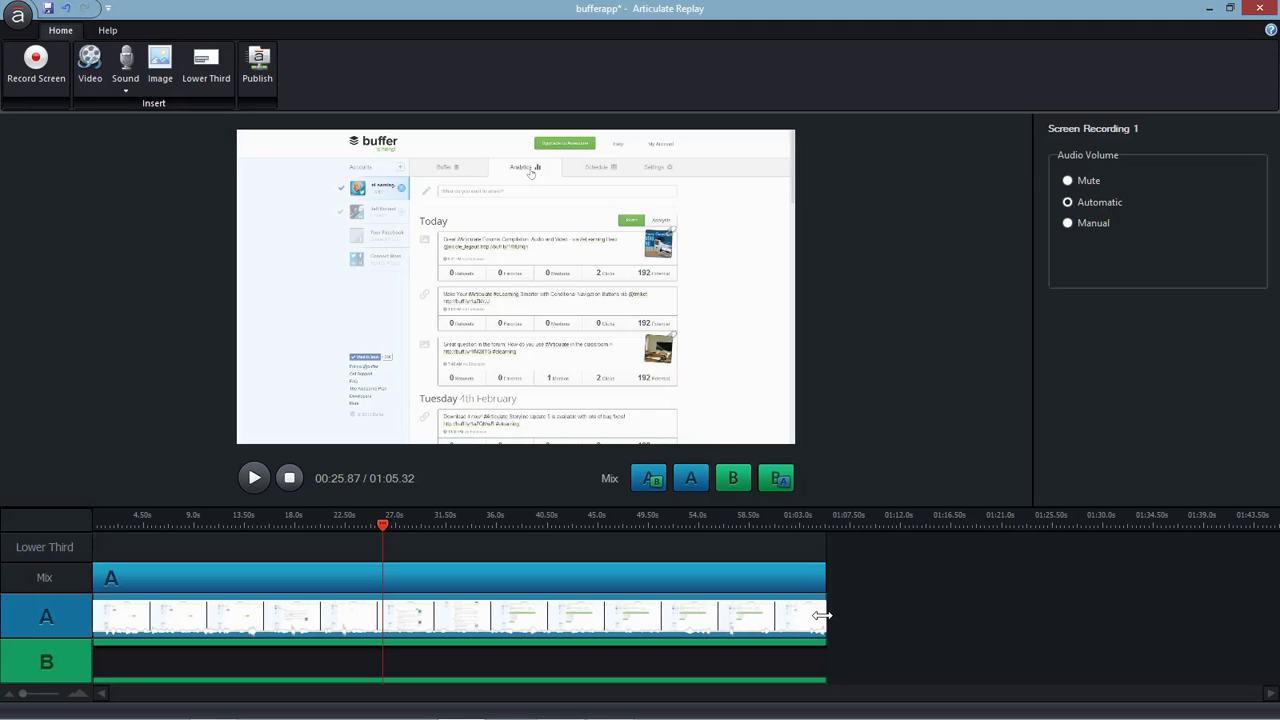
{"action": "left_click_drag", "start_coordinate": [820, 615], "coordinate": [382, 619]}
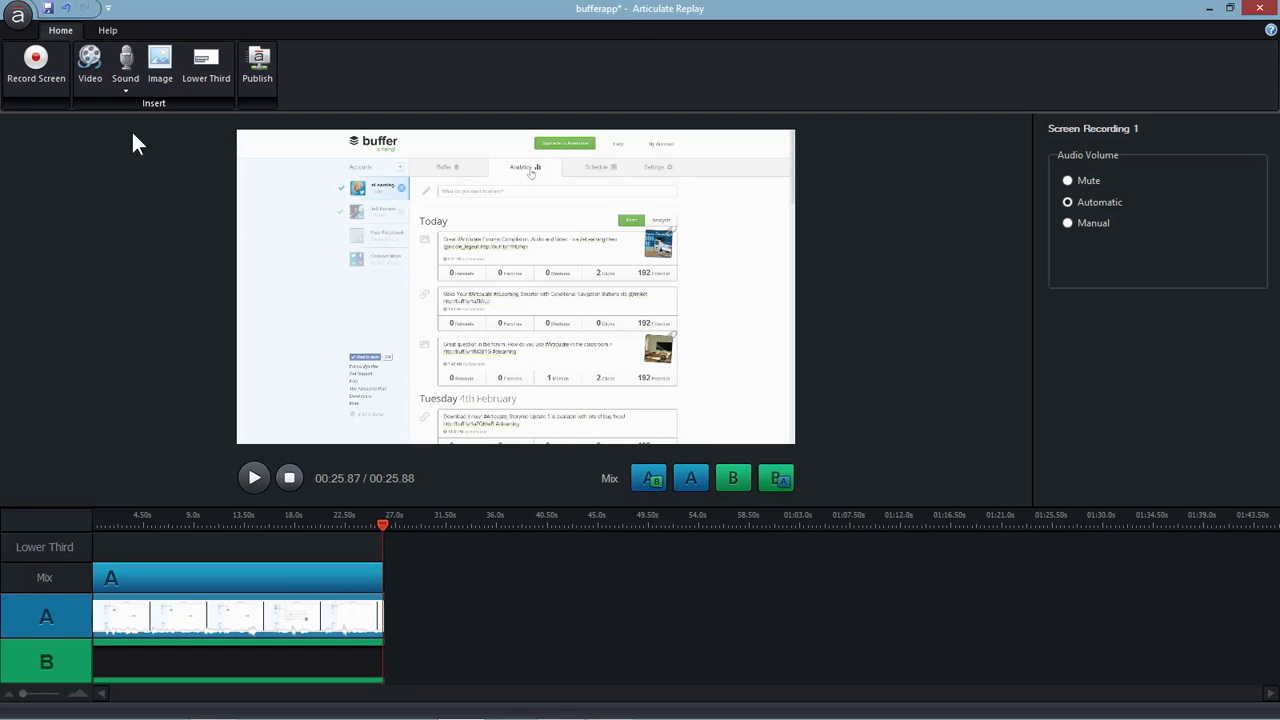
- Insert bufferapp.mp4 as a video after the trimmed recording on track A
{"action": "left_click", "coordinate": [92, 68]}
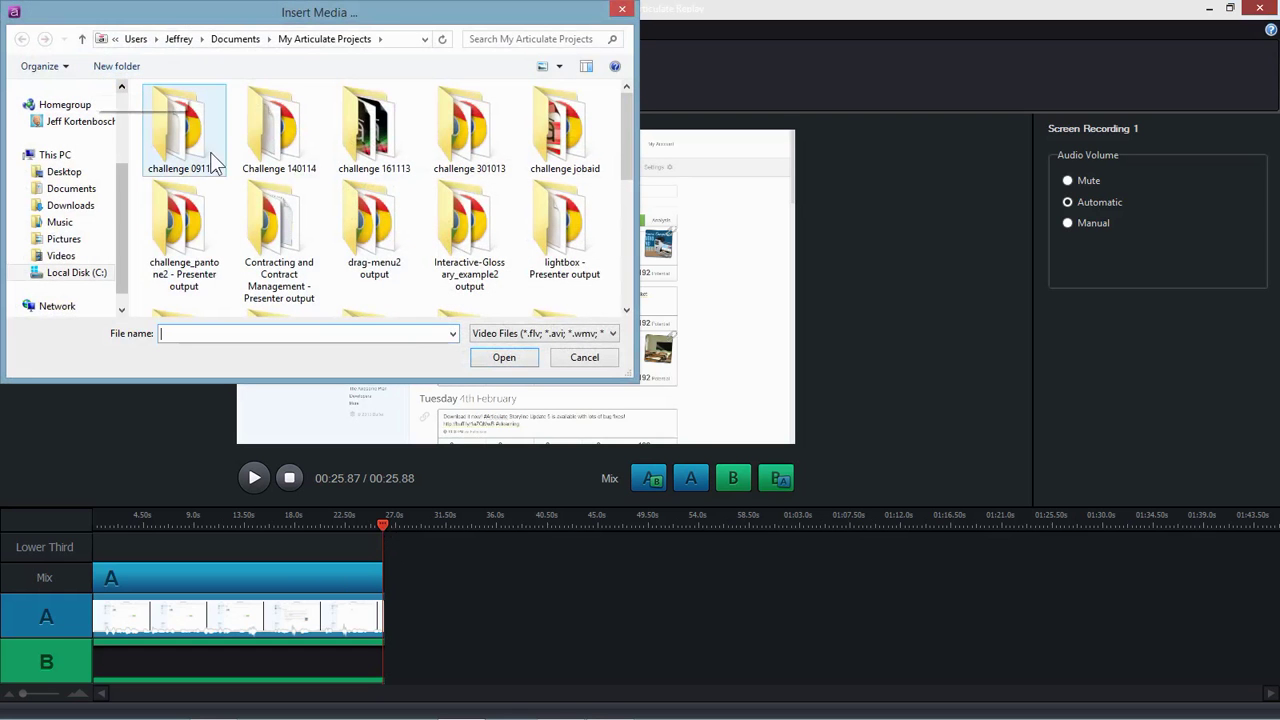
{"action": "type", "text": "buff"}
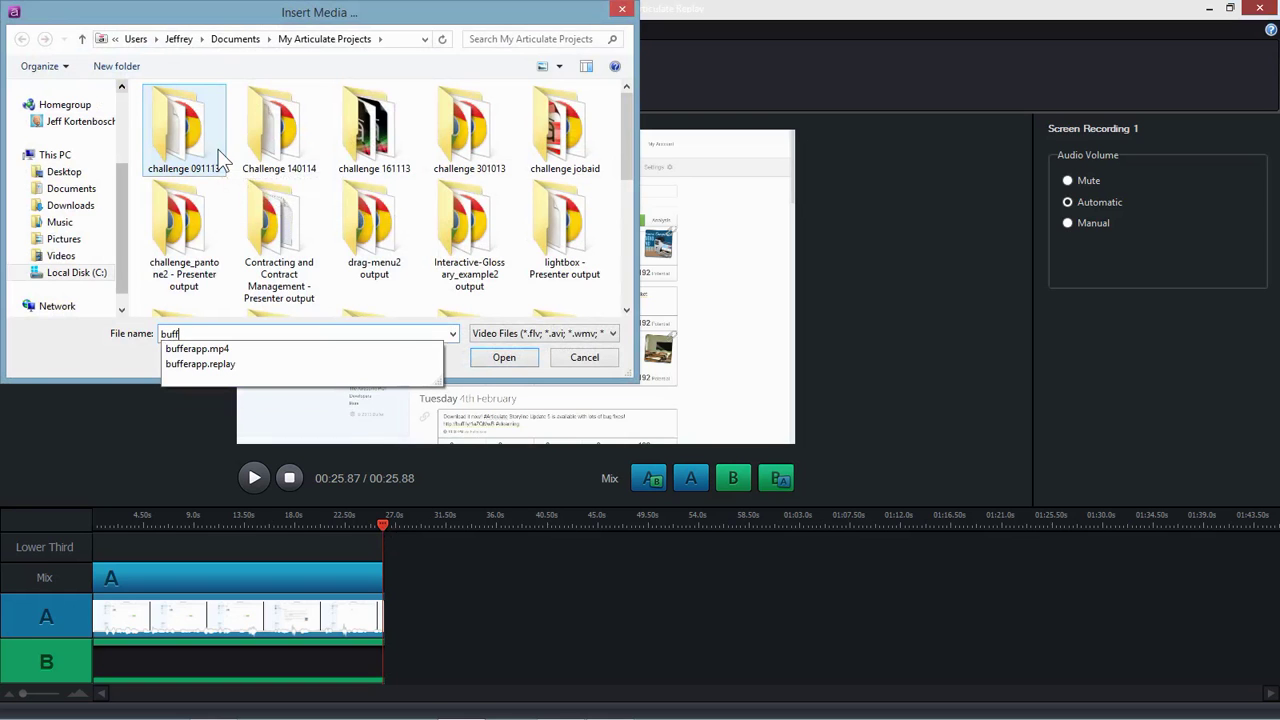
{"action": "left_click", "coordinate": [183, 350]}
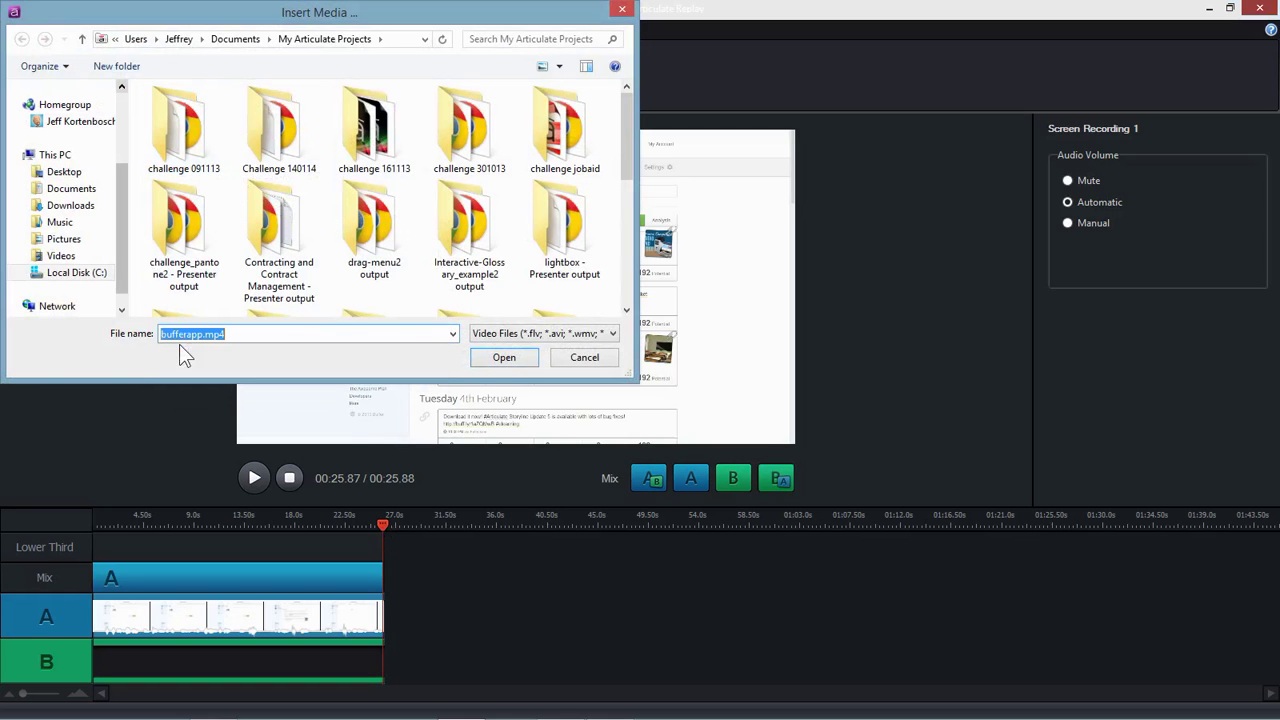
{"action": "left_click", "coordinate": [497, 360]}
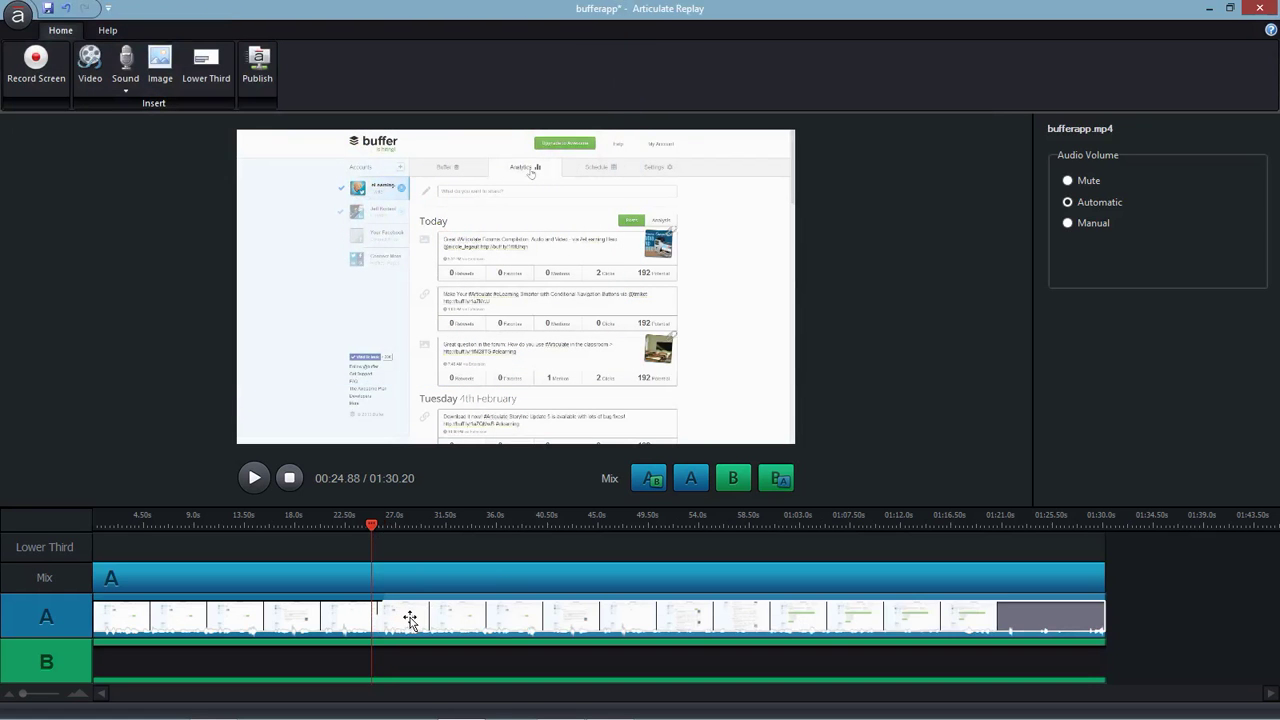
- Move the added clip right to leave a gap, then preview from about 55 seconds
{"action": "left_click_drag", "start_coordinate": [413, 617], "coordinate": [529, 613]}
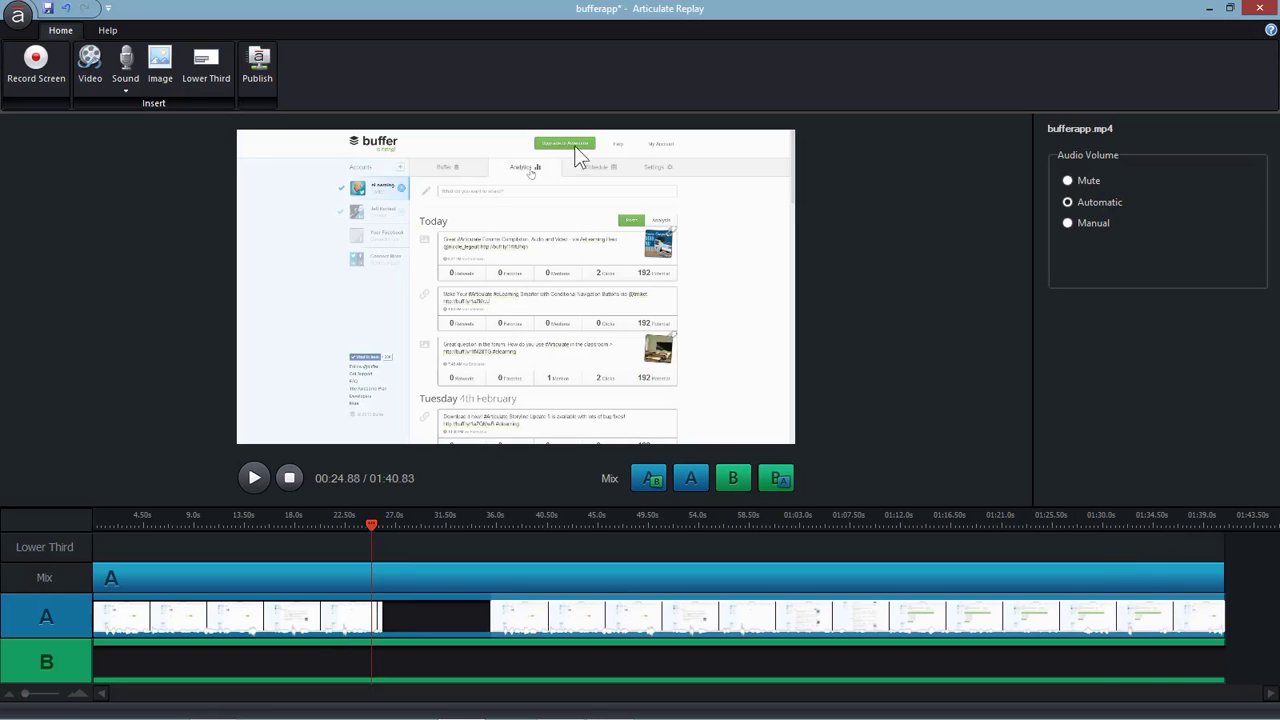
{"action": "left_click_drag", "start_coordinate": [371, 524], "coordinate": [752, 556]}
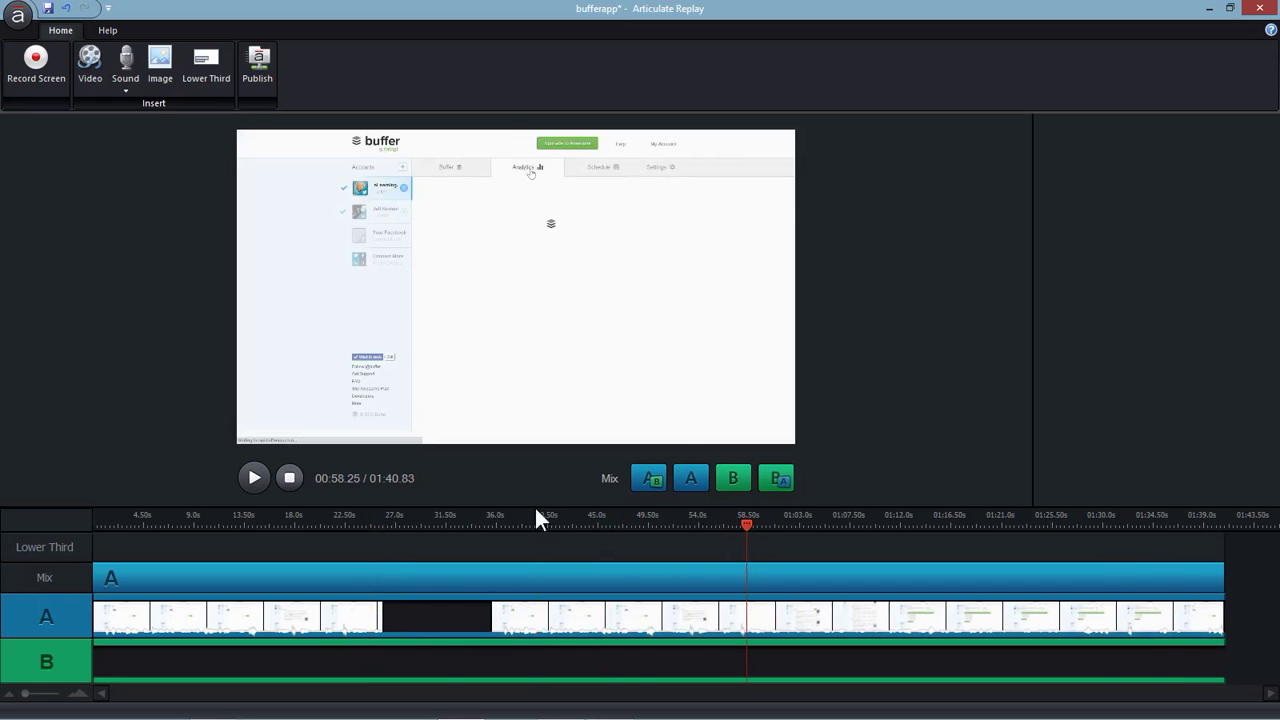
{"action": "left_click", "coordinate": [254, 476]}
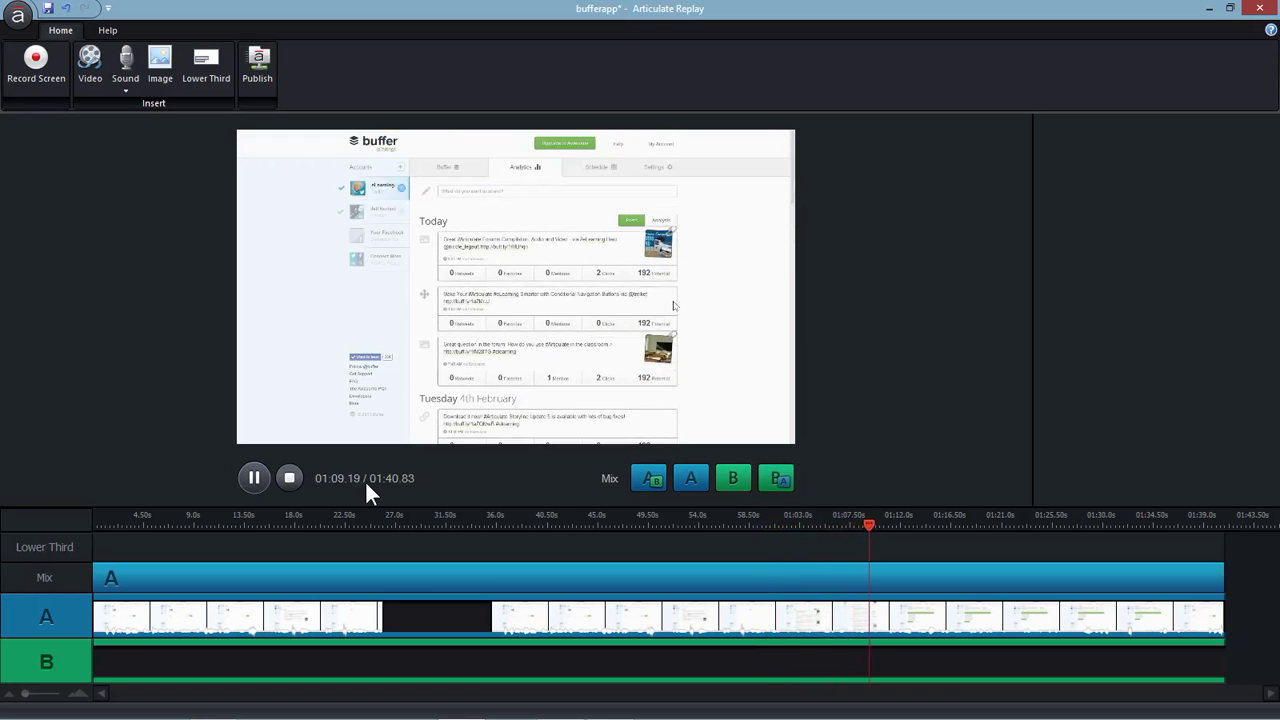
{"action": "left_click", "coordinate": [252, 478]}
- Pinpoint 01:08.31, just before the scrolling, and select the bufferapp.mp4 clip
{"action": "left_click_drag", "start_coordinate": [885, 524], "coordinate": [877, 523]}
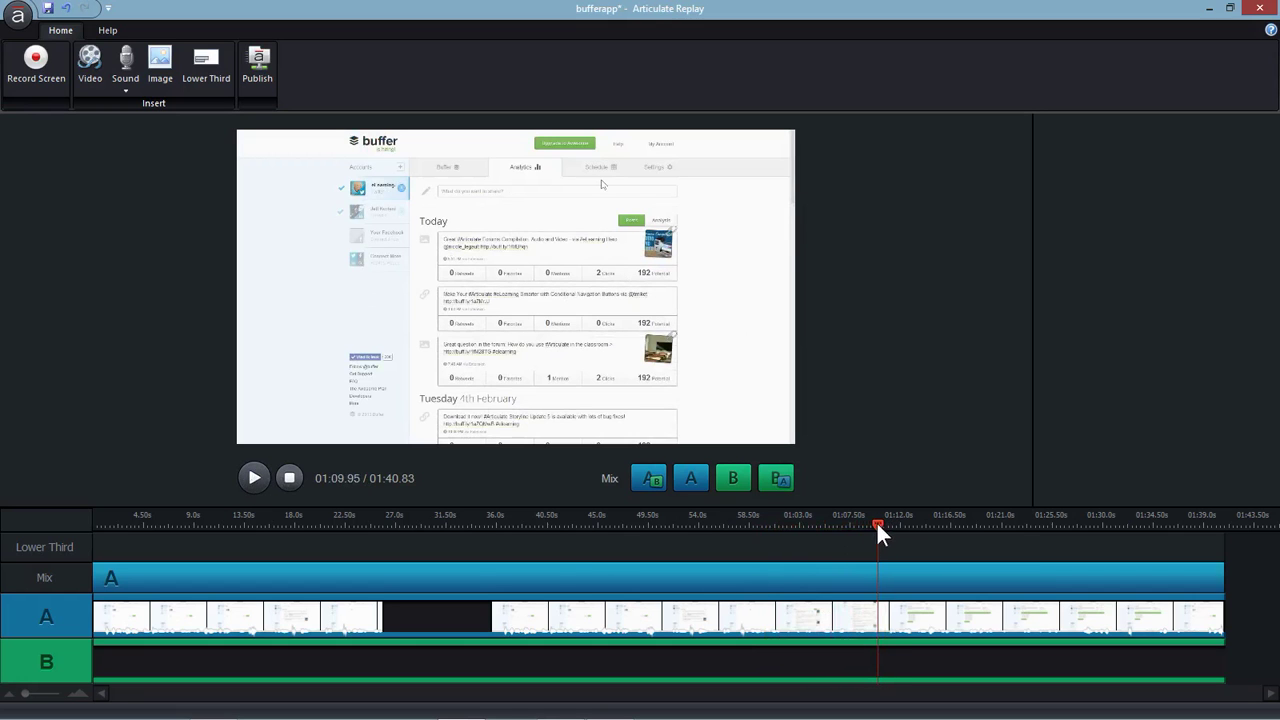
{"action": "left_click", "coordinate": [255, 478]}
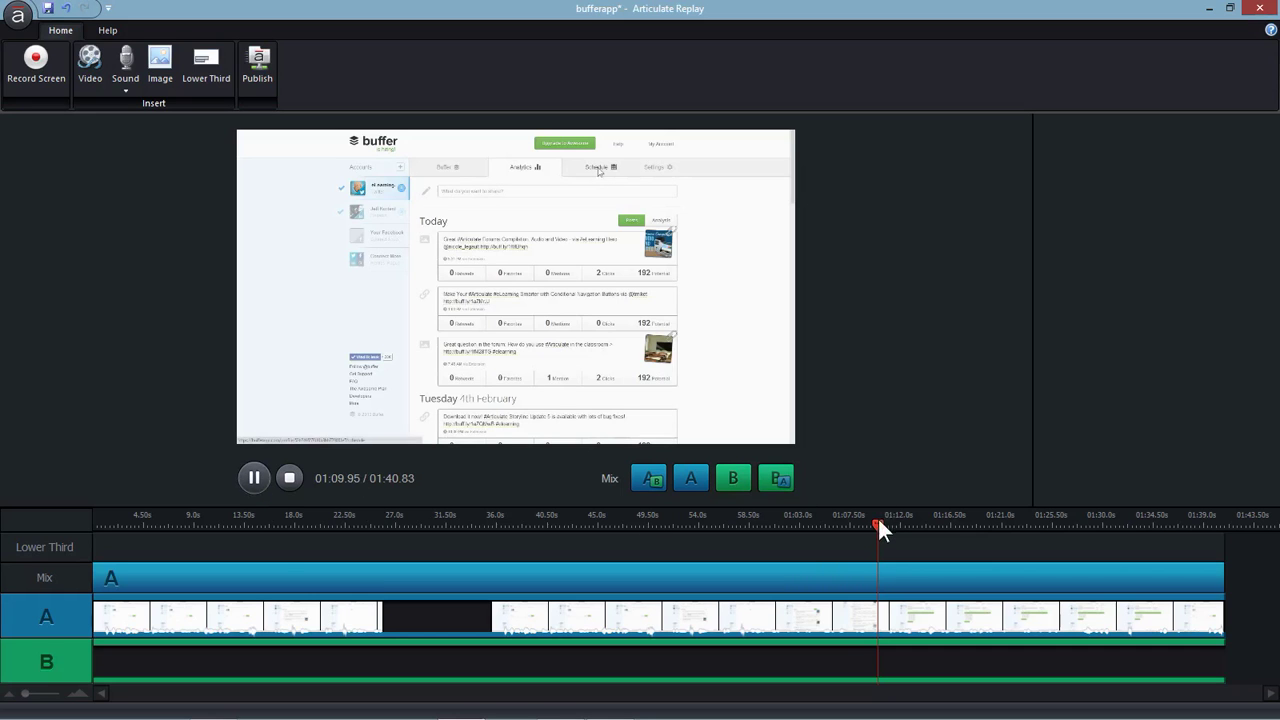
{"action": "left_click_drag", "start_coordinate": [878, 521], "coordinate": [857, 517]}
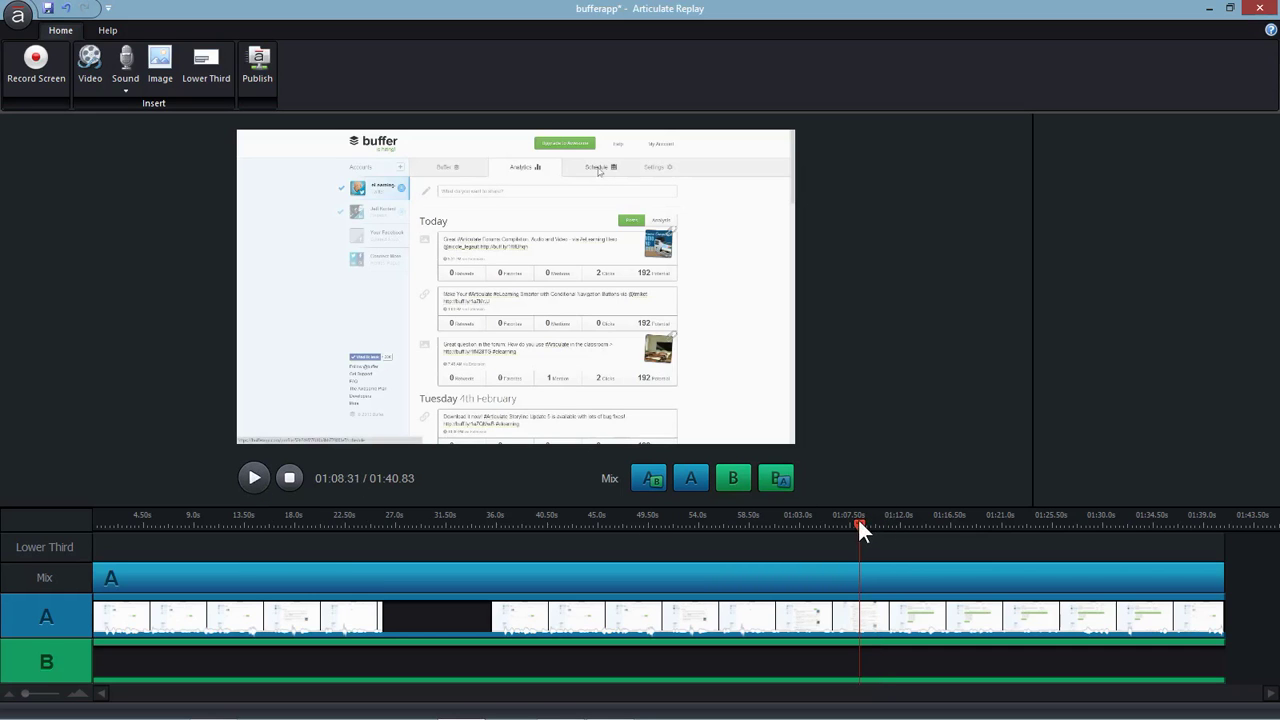
{"action": "left_click", "coordinate": [255, 478]}
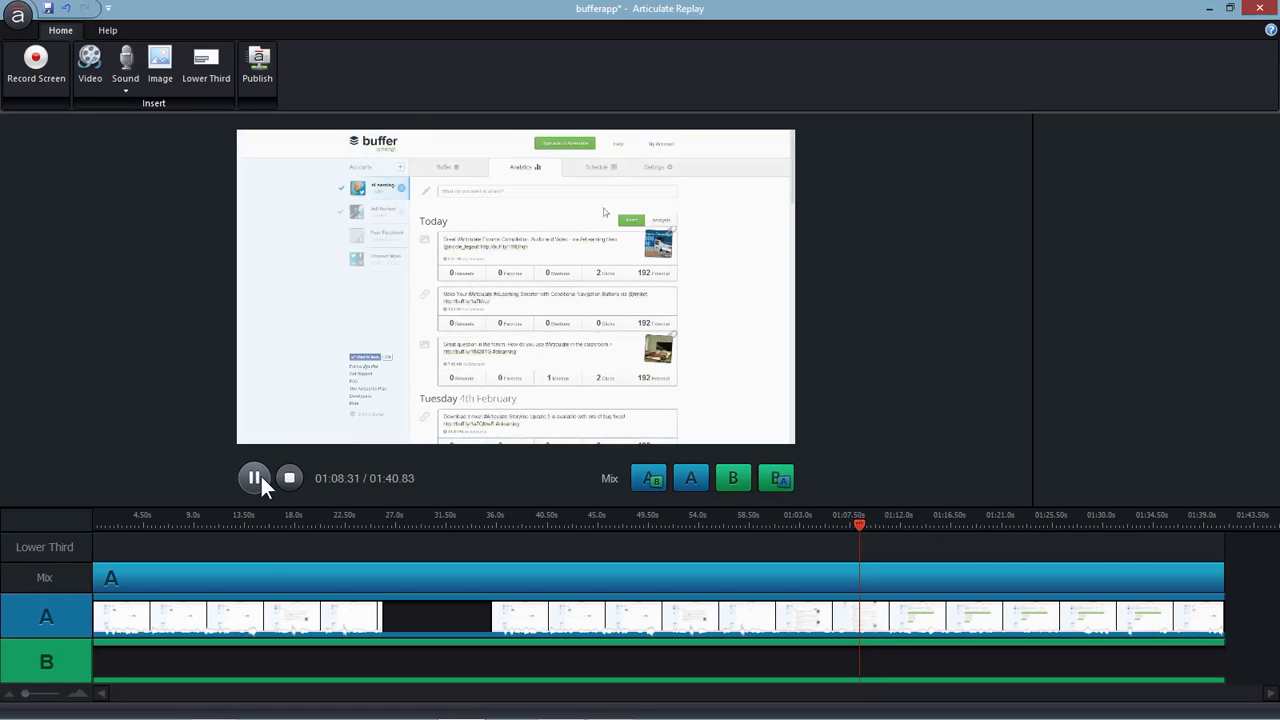
{"action": "left_click", "coordinate": [261, 478]}
{"action": "left_click", "coordinate": [1208, 617]}
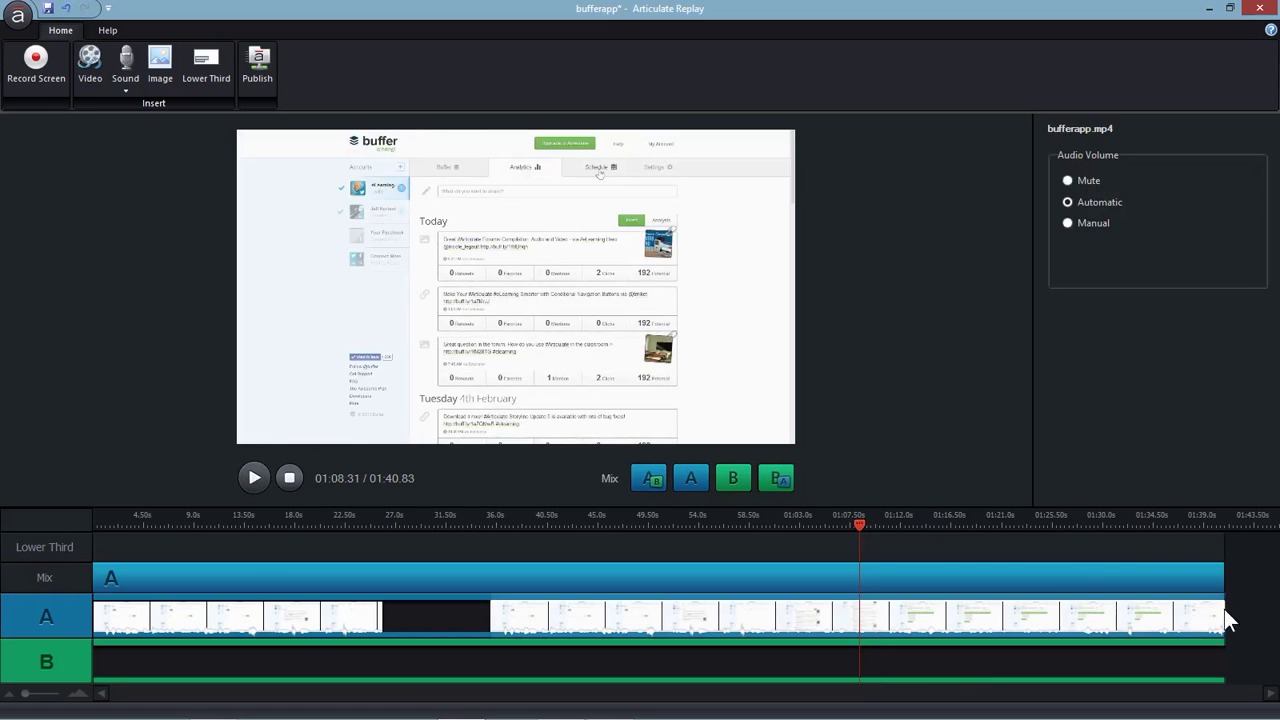
- Trim bufferapp.mp4's end to 01:08.31 and shift it left toward the first clip
{"action": "left_click_drag", "start_coordinate": [1226, 606], "coordinate": [853, 637]}
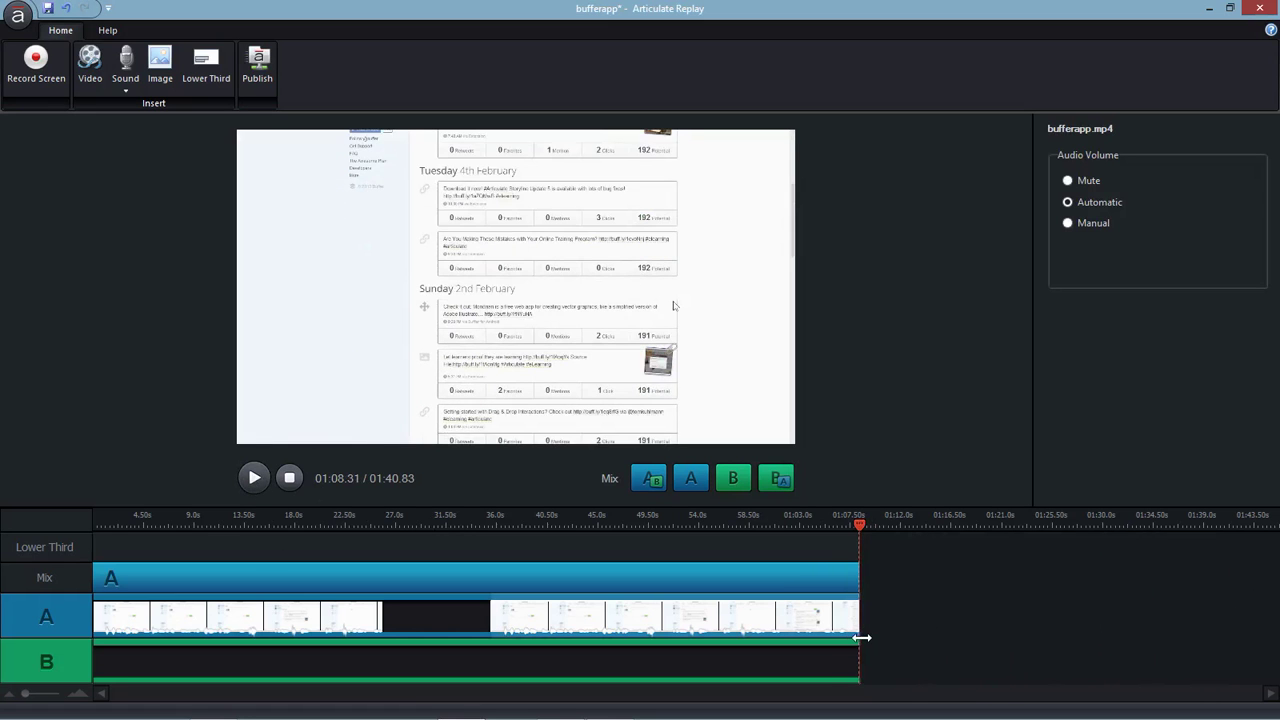
{"action": "left_click_drag", "start_coordinate": [861, 637], "coordinate": [860, 637]}
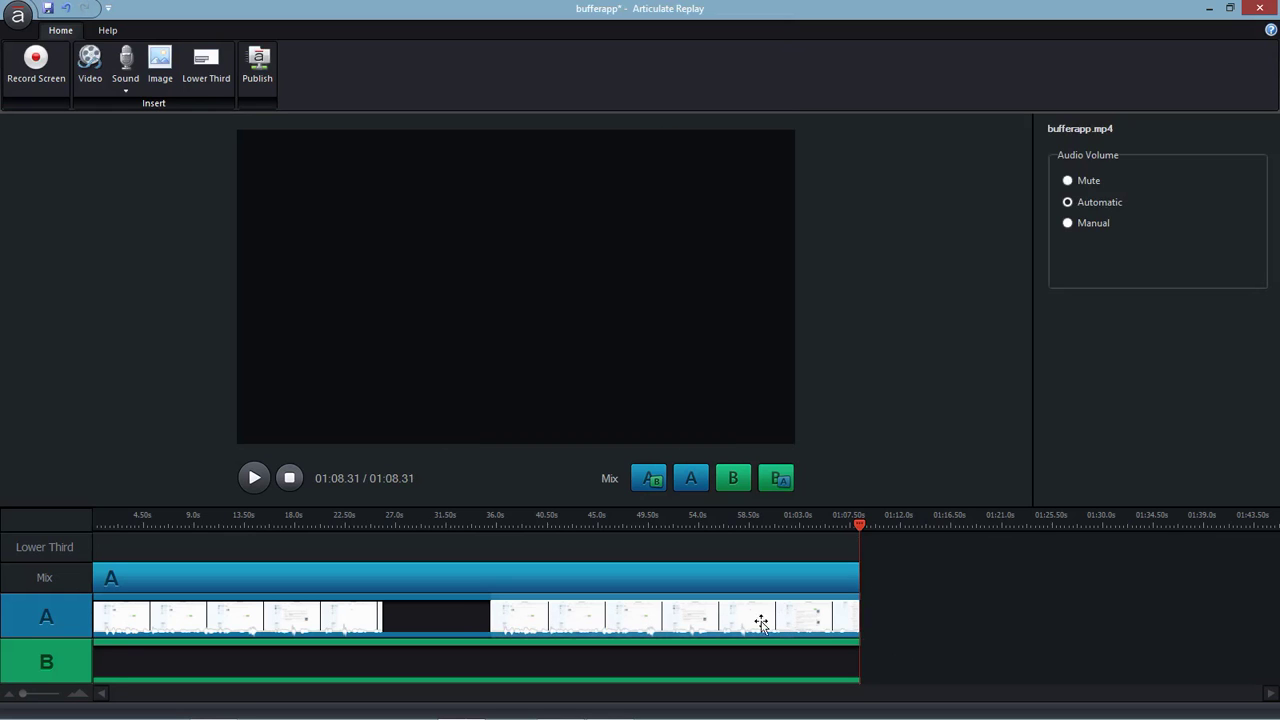
{"action": "left_click_drag", "start_coordinate": [578, 617], "coordinate": [397, 620]}
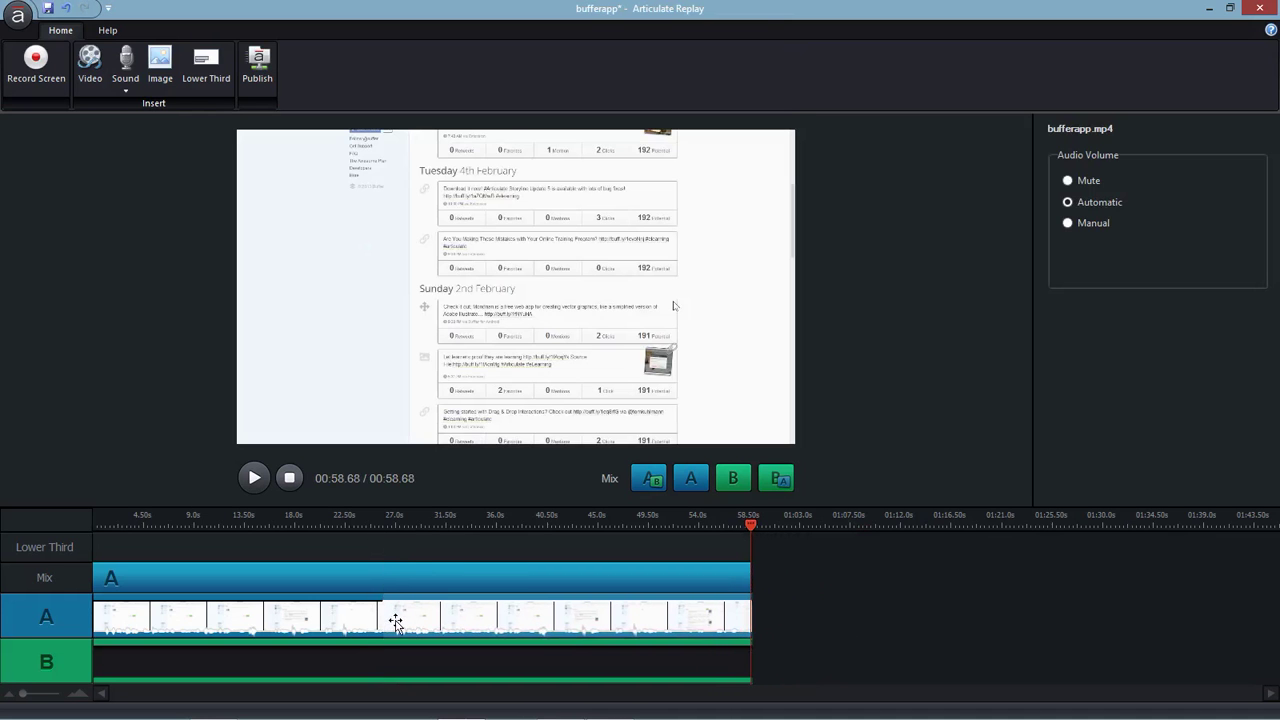
- Slide bufferapp.mp4 until it meets Screen Recording 1 with no black gap
{"action": "left_click", "coordinate": [366, 626]}
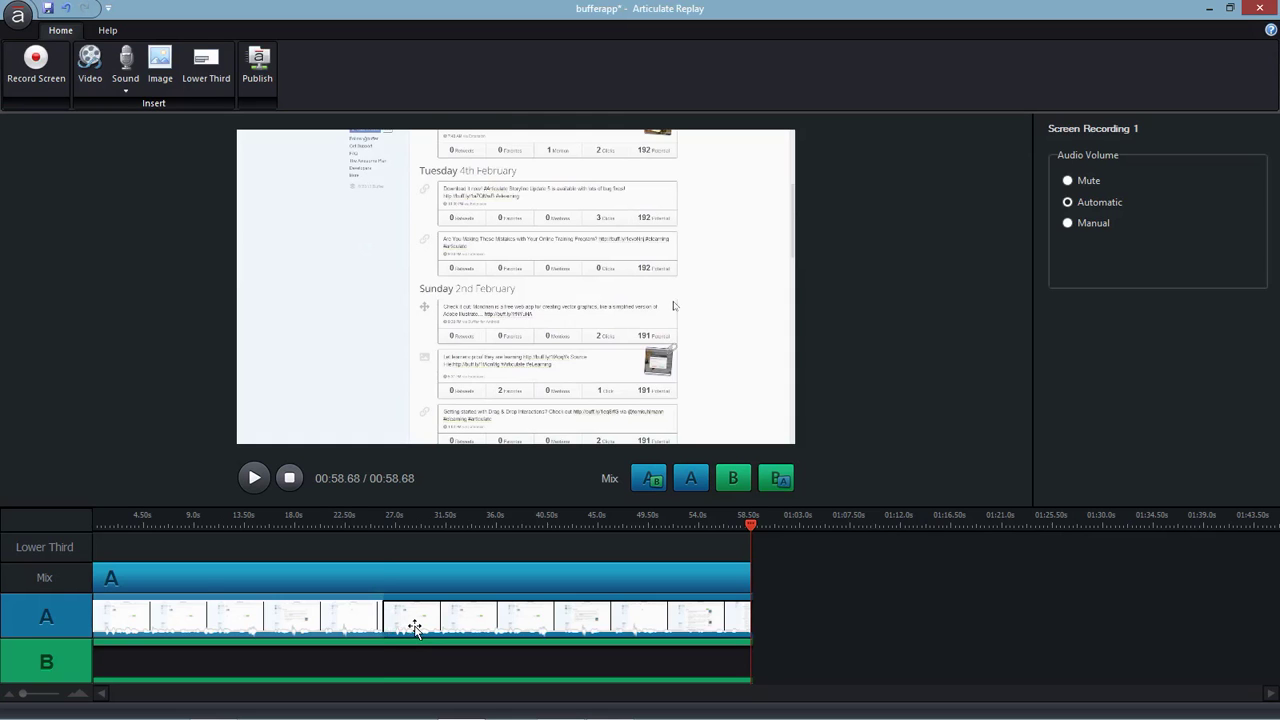
{"action": "left_click_drag", "start_coordinate": [415, 627], "coordinate": [337, 623]}
{"action": "left_click", "coordinate": [337, 623]}
{"action": "left_click", "coordinate": [335, 646]}
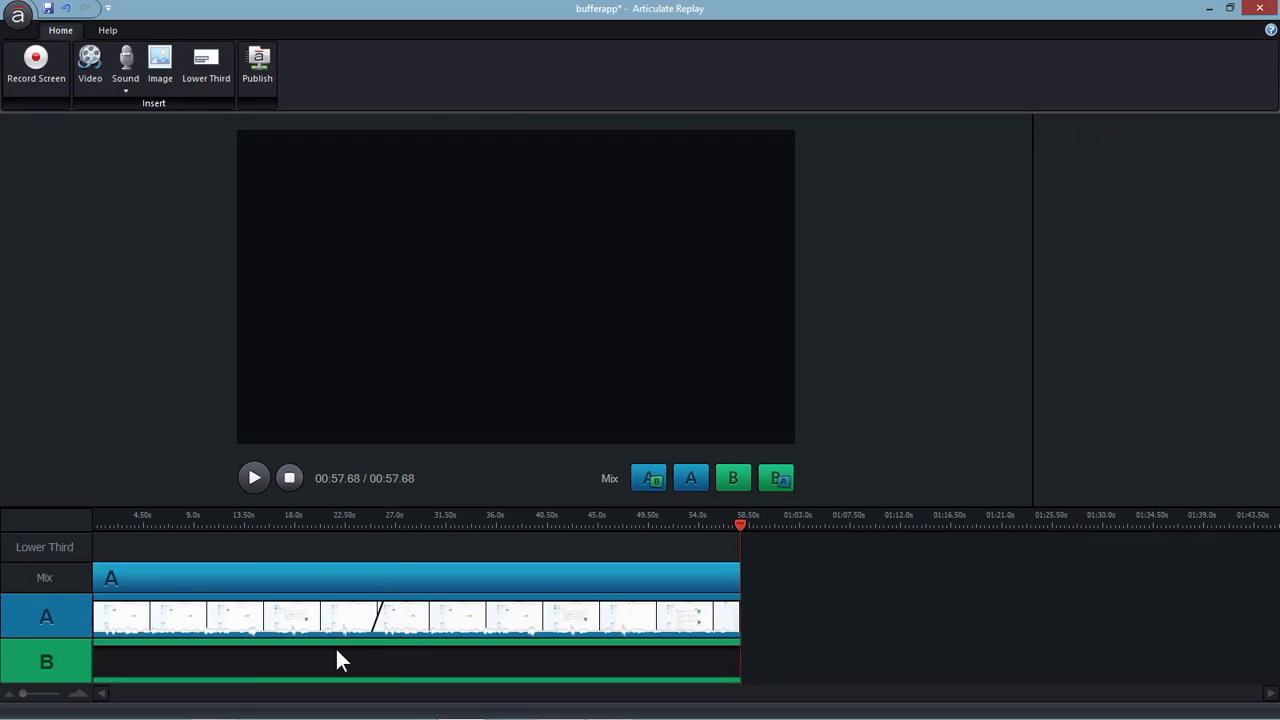
{"action": "left_click", "coordinate": [416, 625]}
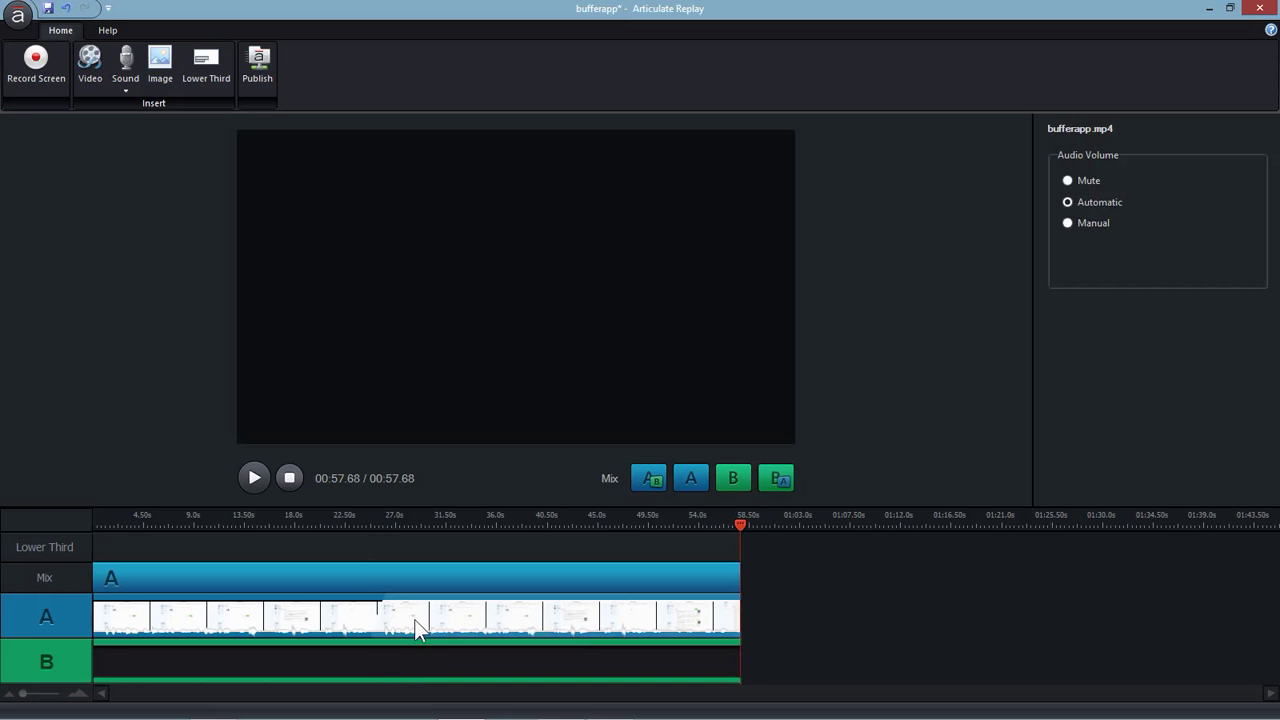
{"action": "left_click_drag", "start_coordinate": [418, 625], "coordinate": [427, 622]}
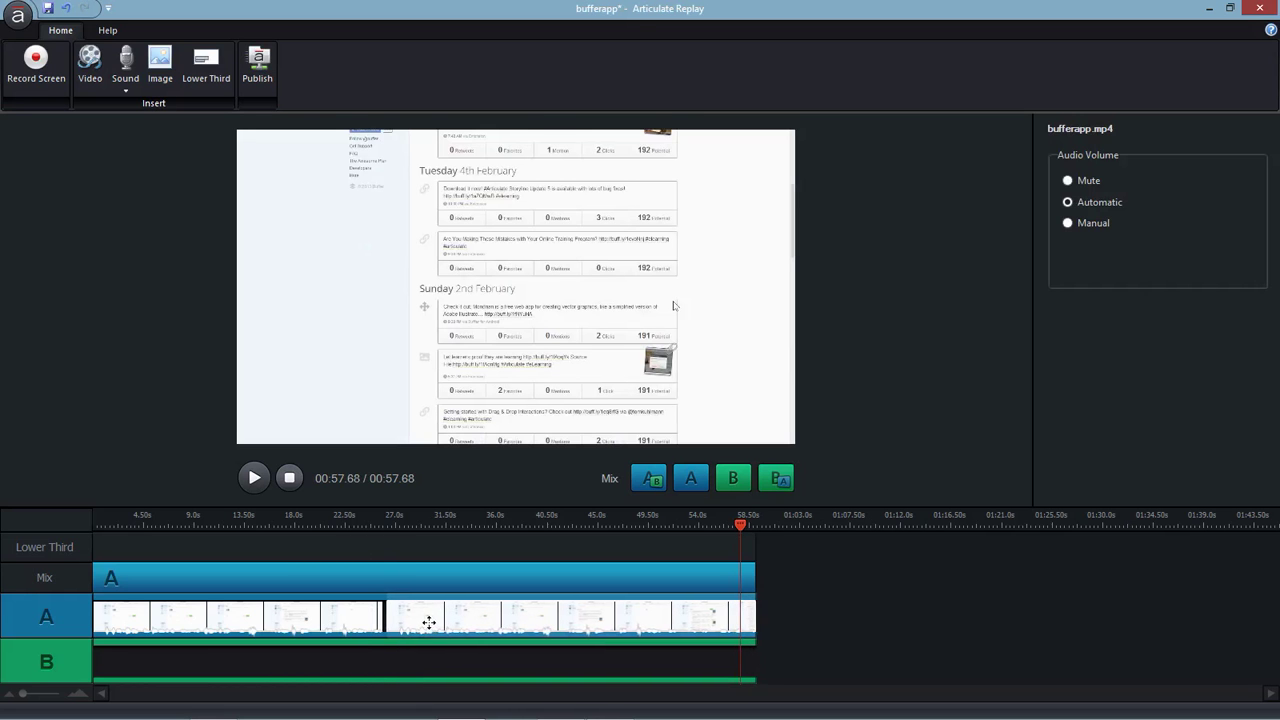
- Clear the clip selection and save the bufferapp project
{"action": "left_click", "coordinate": [787, 598]}
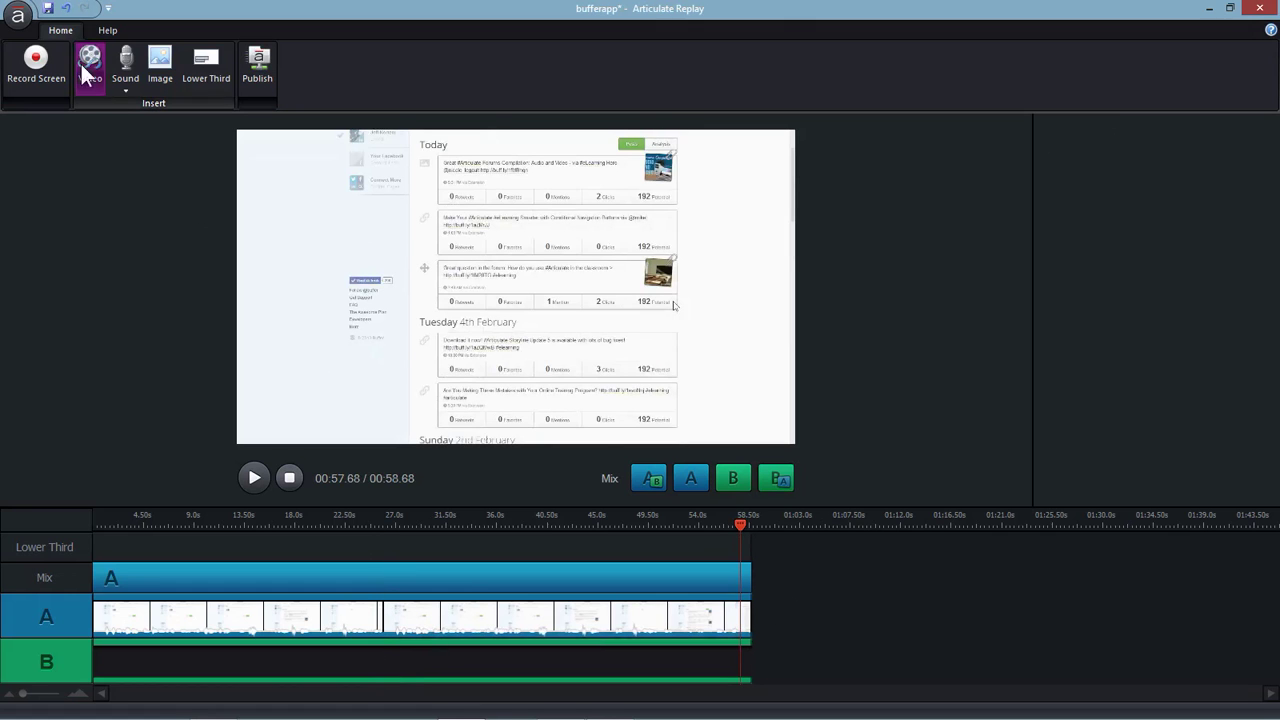
{"action": "left_click", "coordinate": [49, 14]}
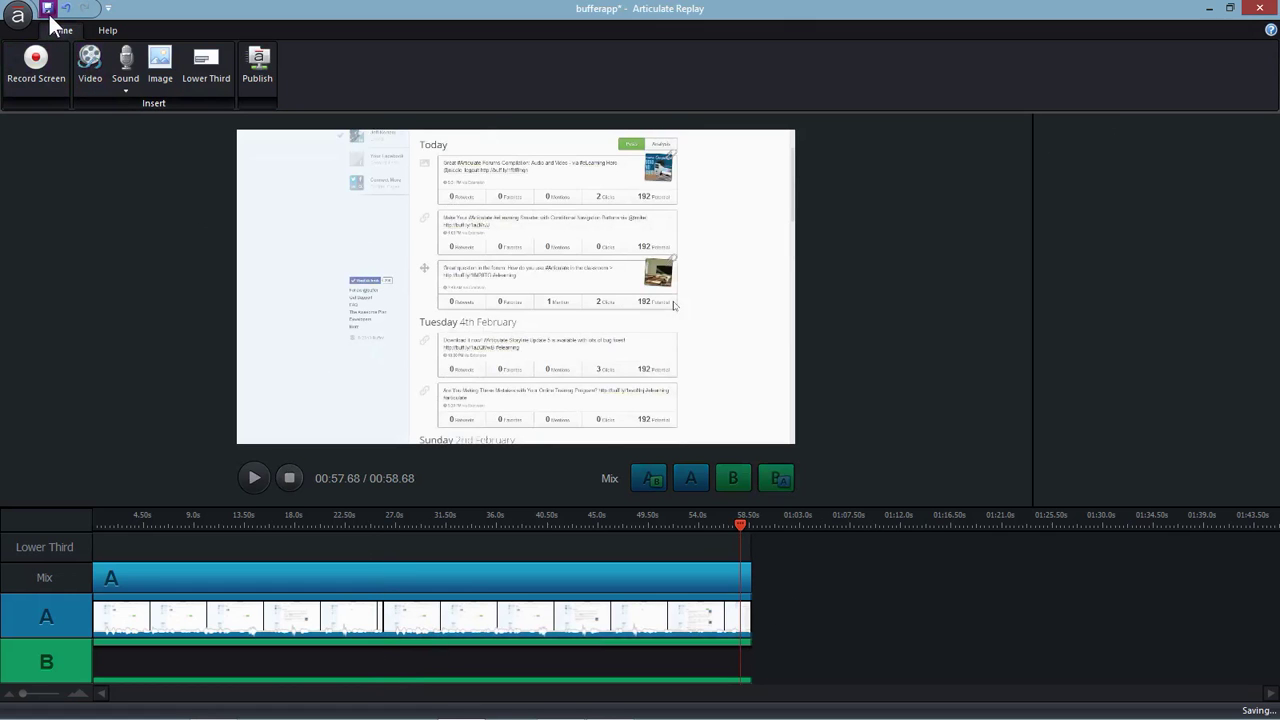